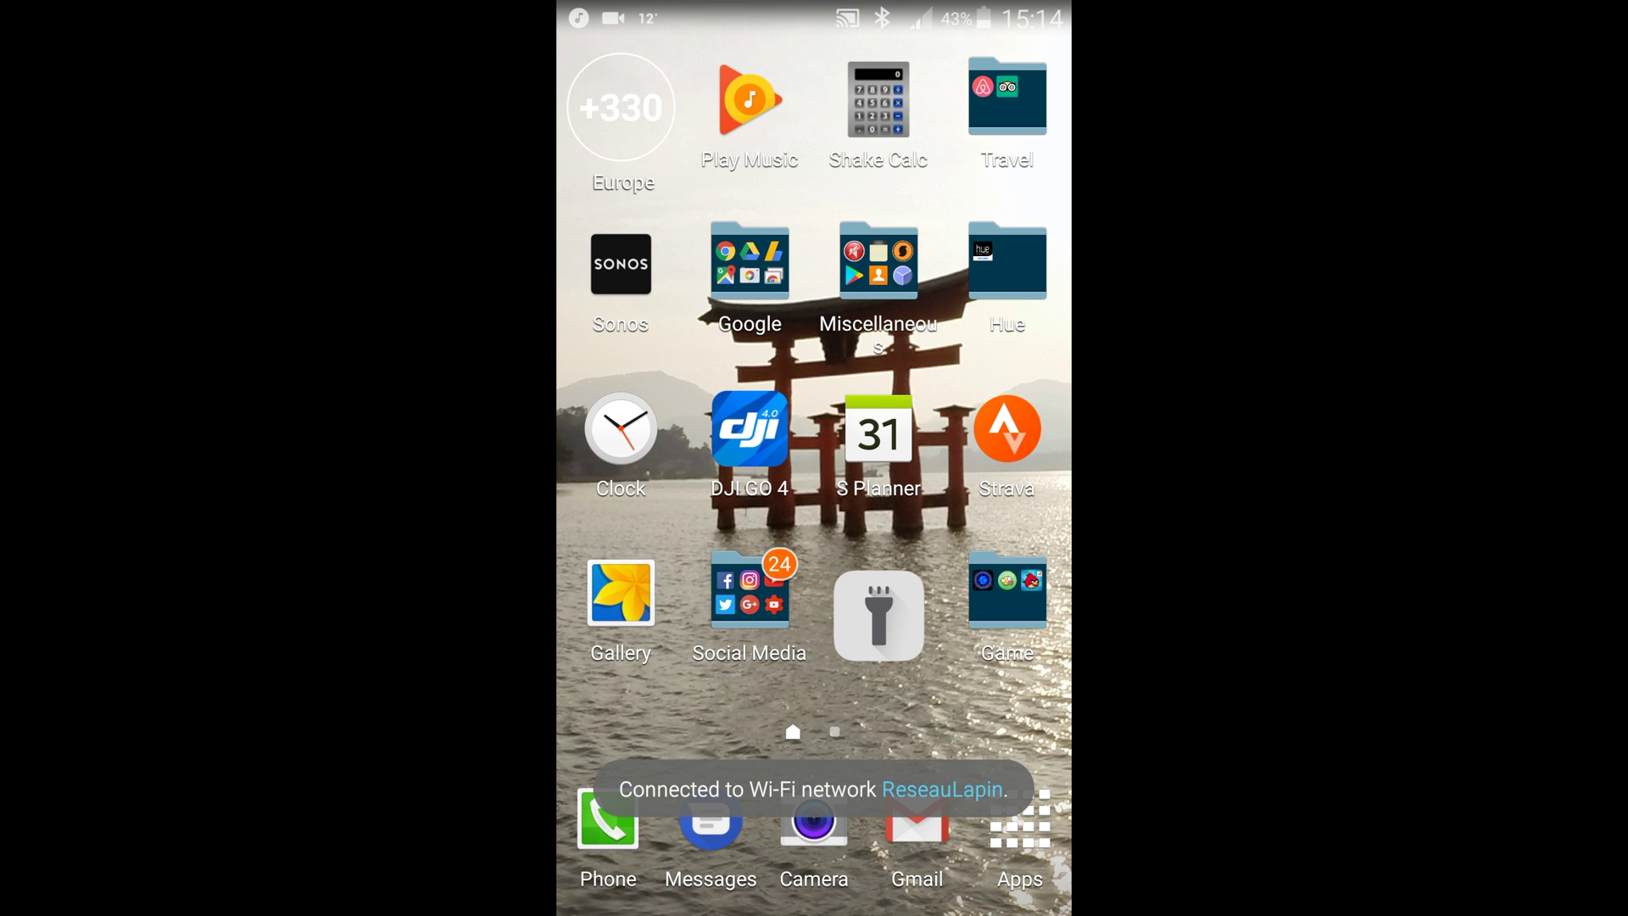
- Pull down quick settings and open the Wi-Fi page listing nearby networks like ReseauLapin
{"action": "left_click_drag", "start_coordinate": [814, 7], "coordinate": [815, 637]}
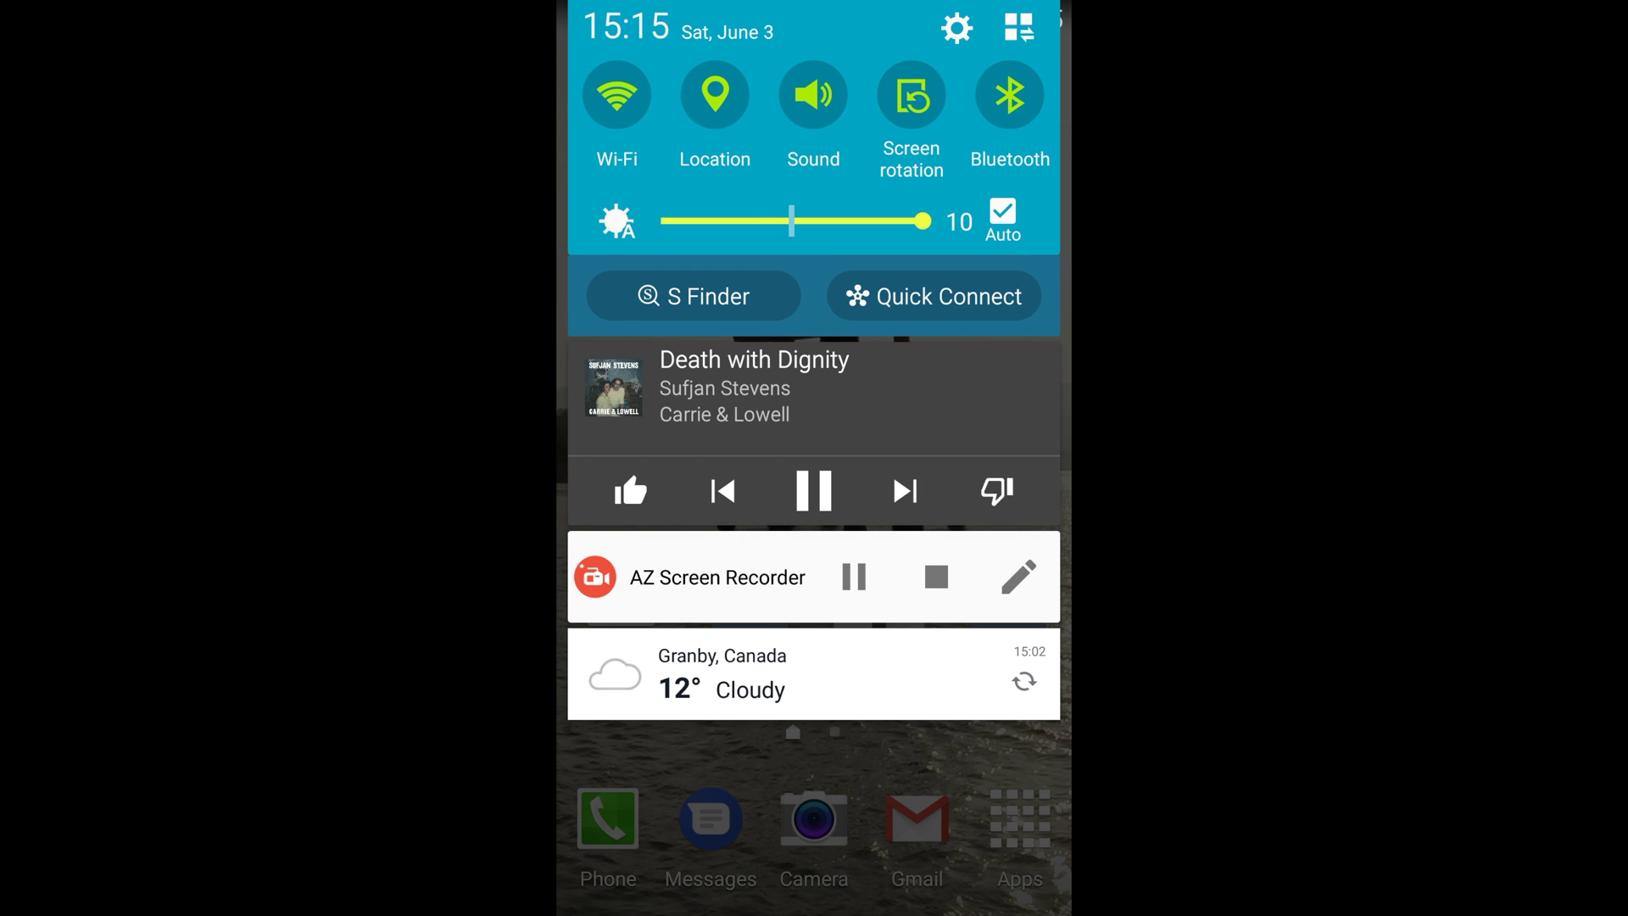
{"action": "left_click", "coordinate": [616, 95]}
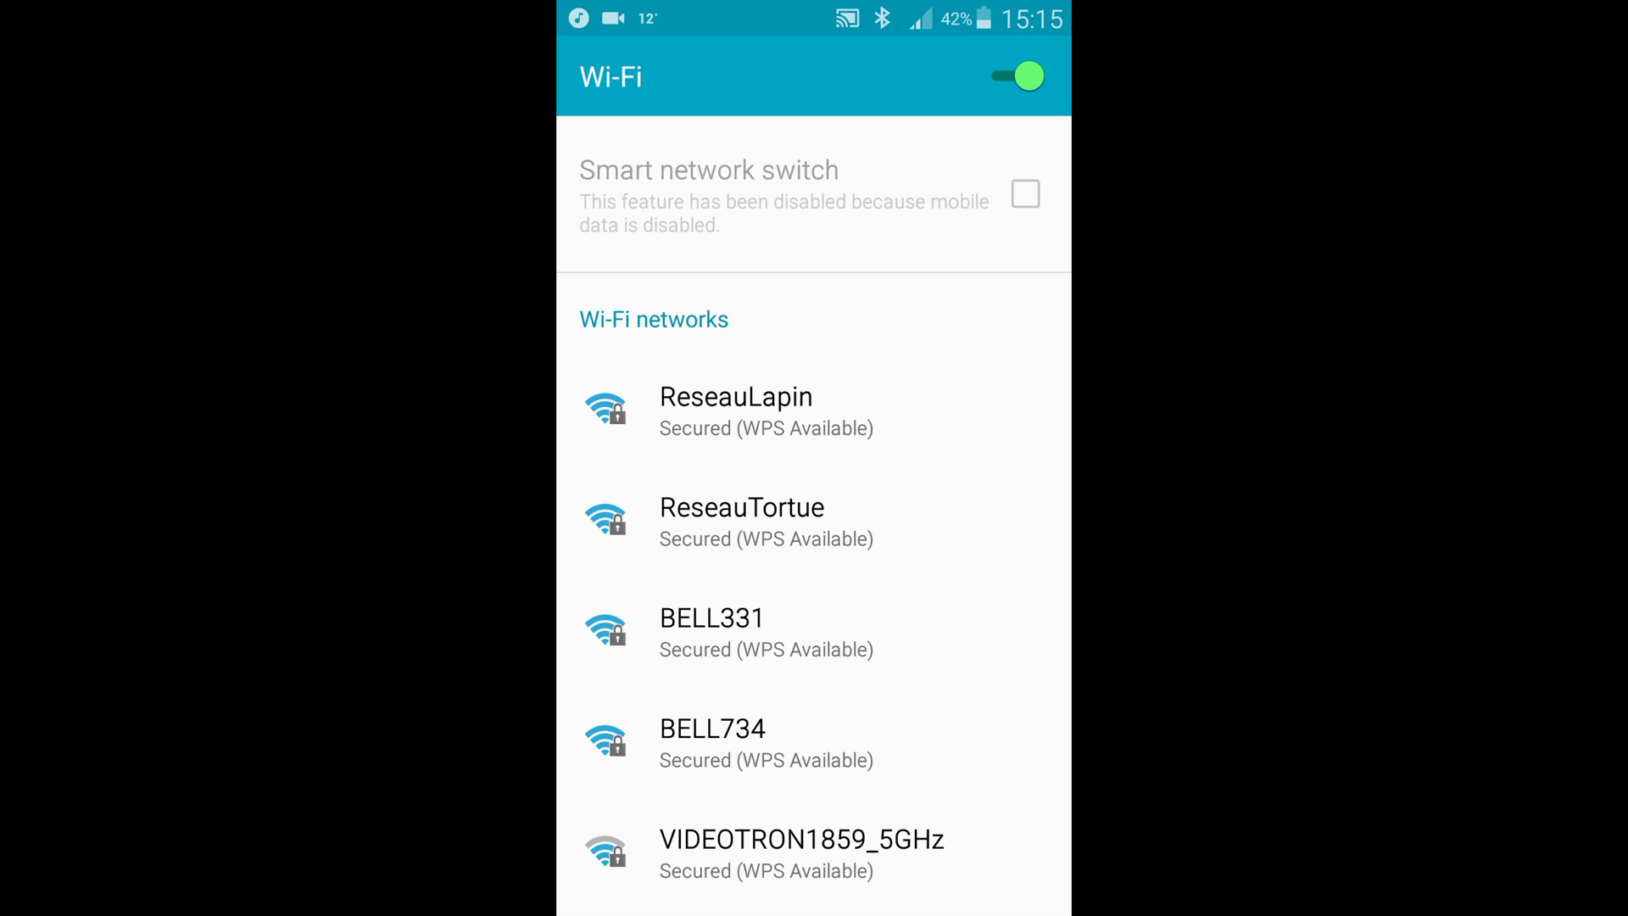
- Choose WPS push button from the Wi-Fi page's extra-options menu
{"action": "key", "text": "Menu"}
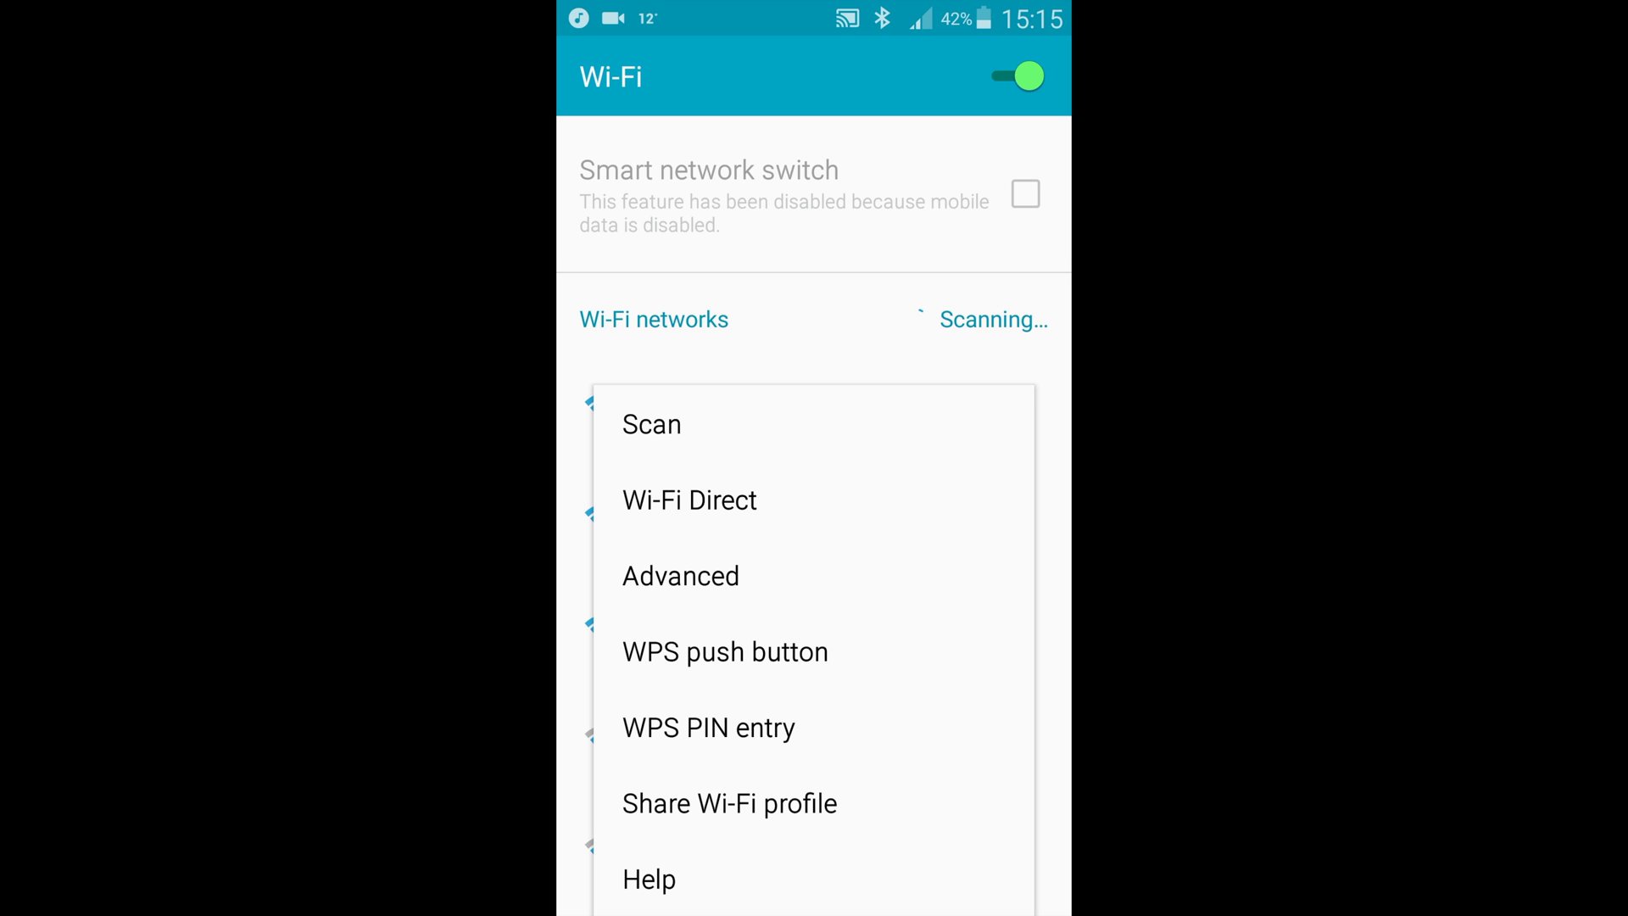
{"action": "left_click", "coordinate": [726, 652]}
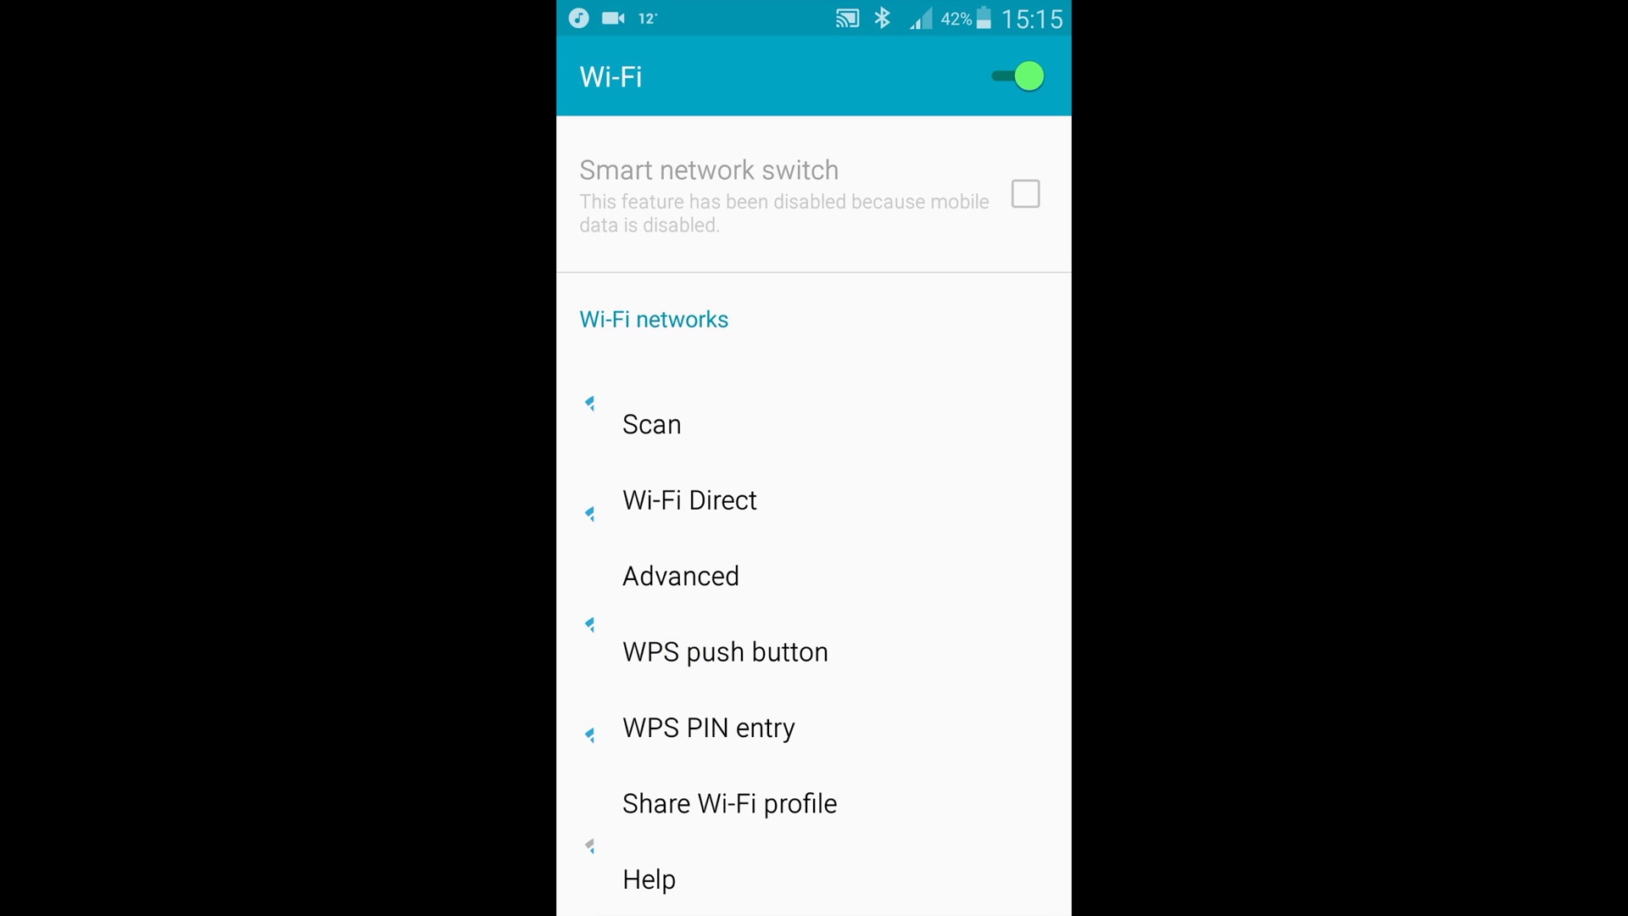